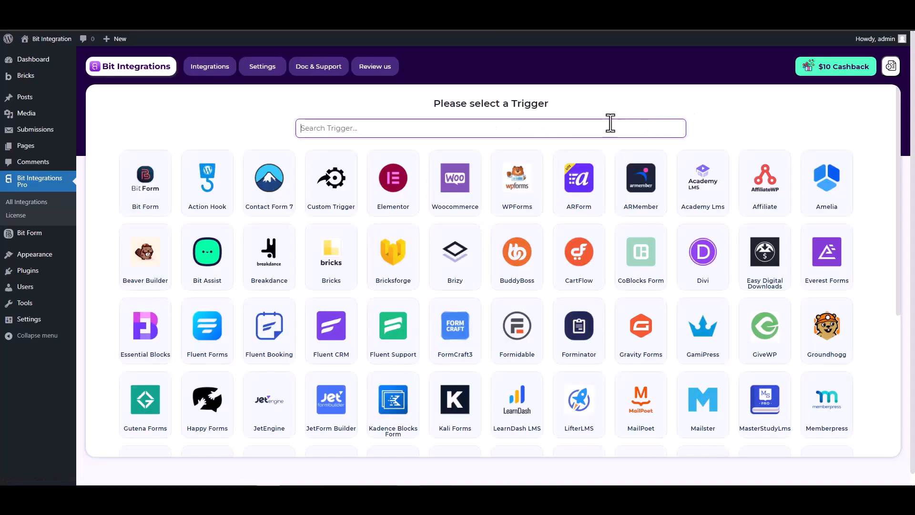
Step: Pick Bricksforge as the trigger via a 'bric' search and fetch to await a form submission
{"action": "type", "text": "brick"}
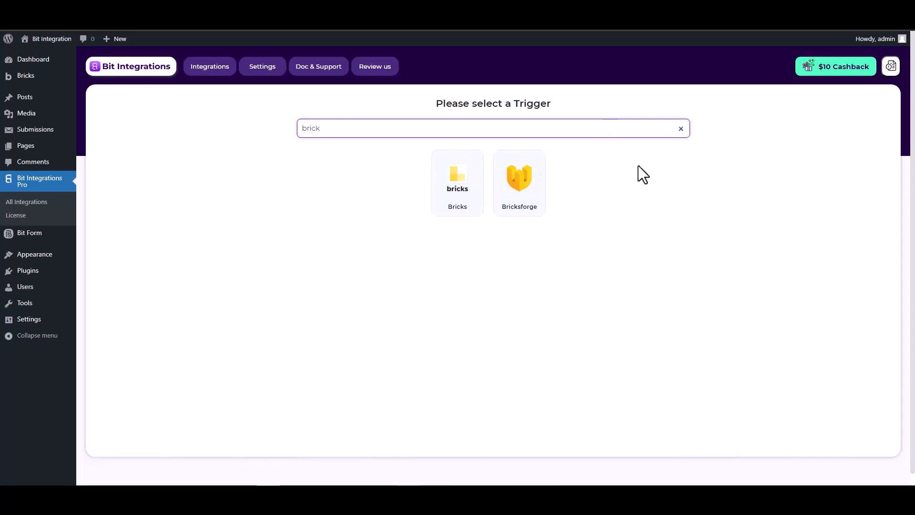
{"action": "left_click", "coordinate": [519, 186]}
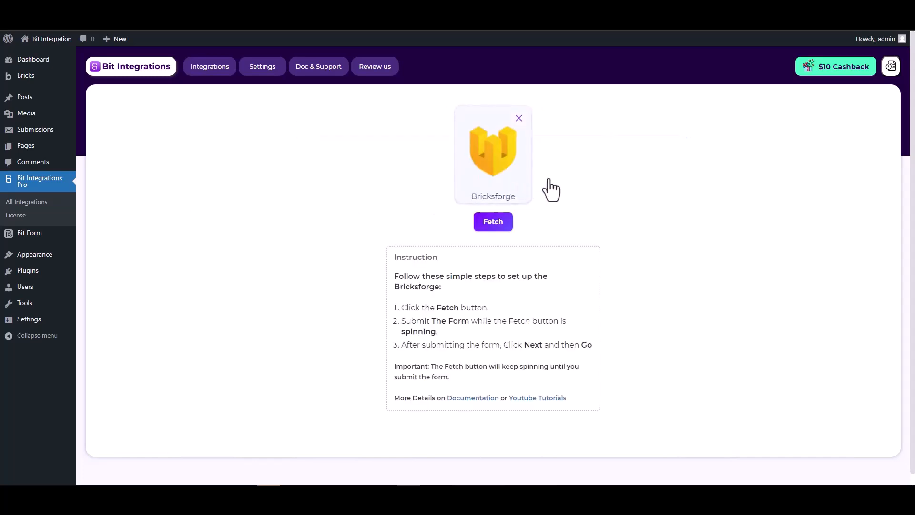
{"action": "left_click", "coordinate": [490, 228]}
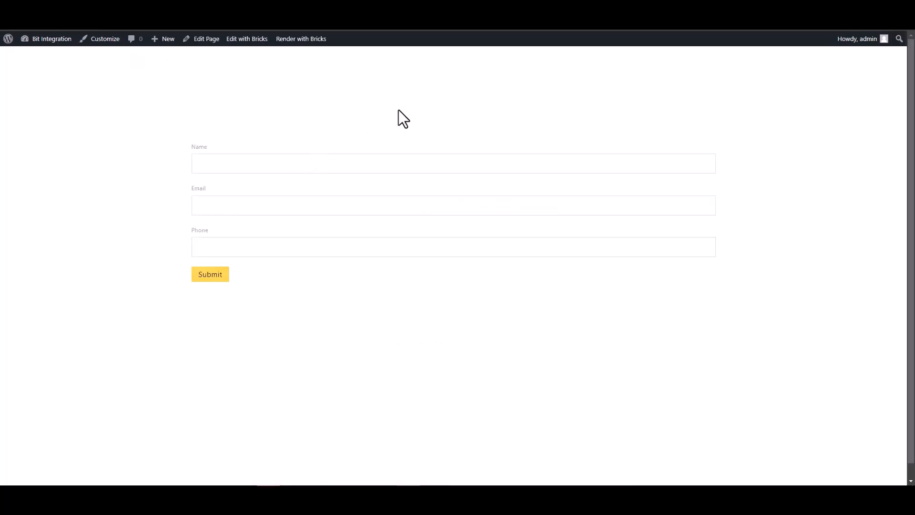
Step: Fill the front-end form with a test name, an e-mail and phone 123456, then submit it
{"action": "left_click", "coordinate": [639, 163]}
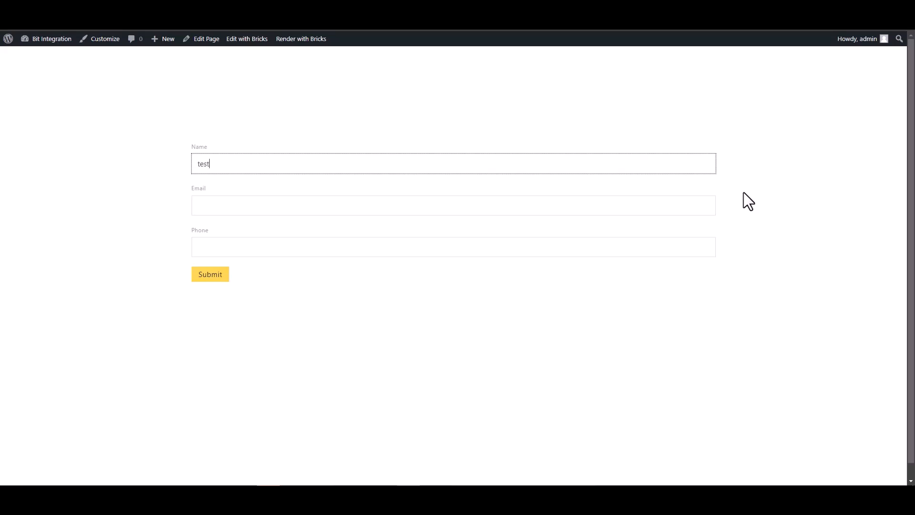
{"action": "left_click", "coordinate": [694, 204]}
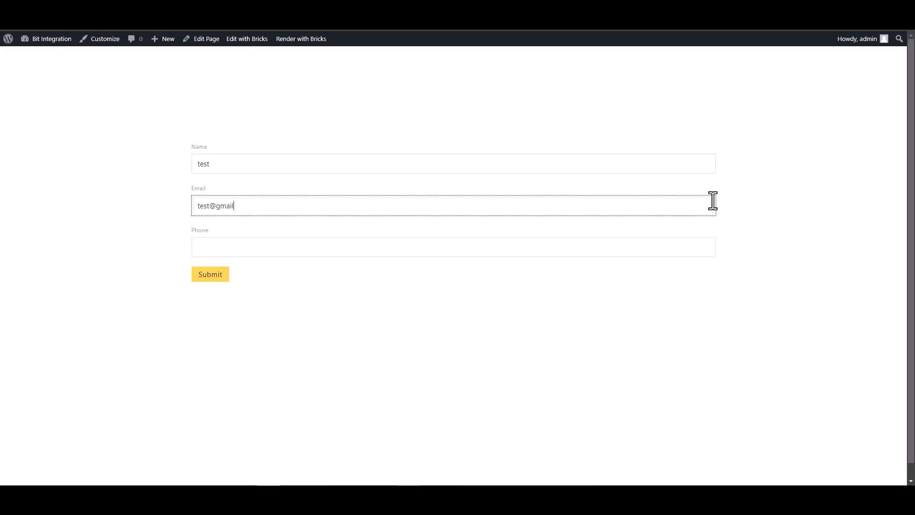
{"action": "left_click", "coordinate": [640, 245]}
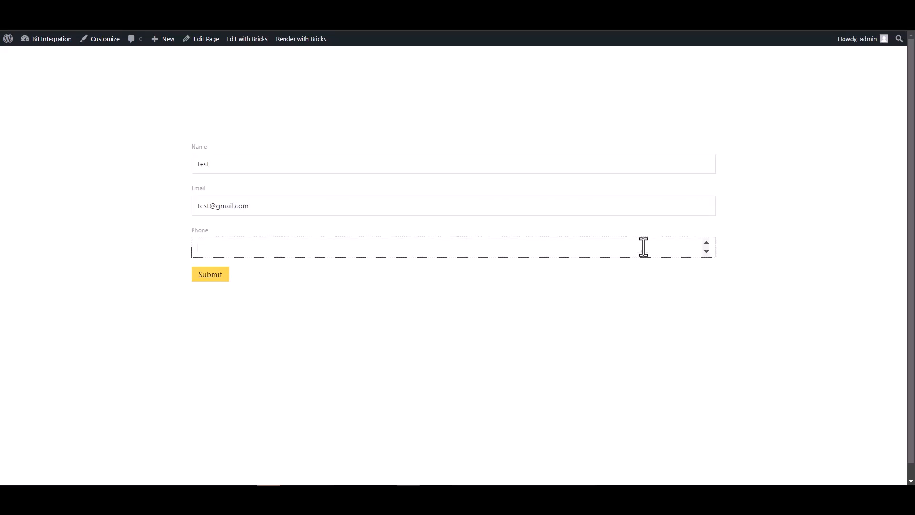
{"action": "type", "text": "123456"}
{"action": "left_click", "coordinate": [215, 277]}
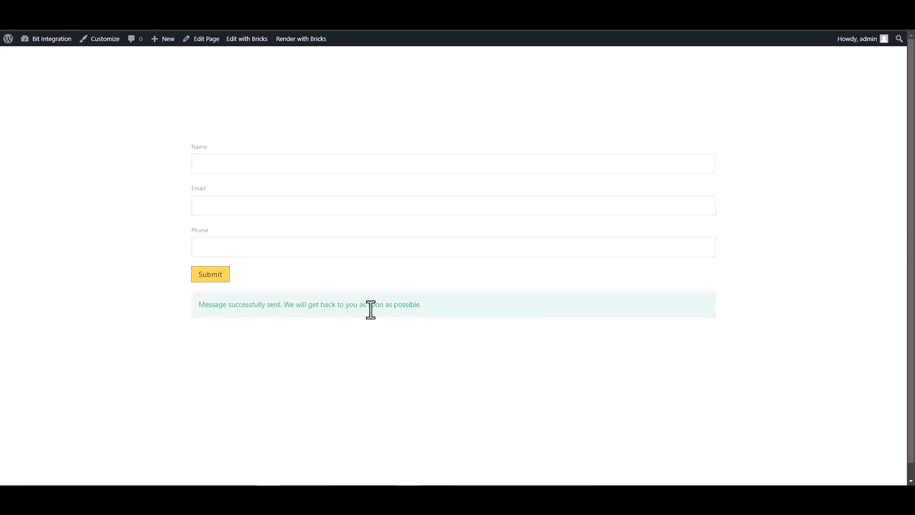
Step: Review the fetched Form Id, Phone, Name and Email fields, then set Google Sheet as the action
{"action": "left_click", "coordinate": [311, 15]}
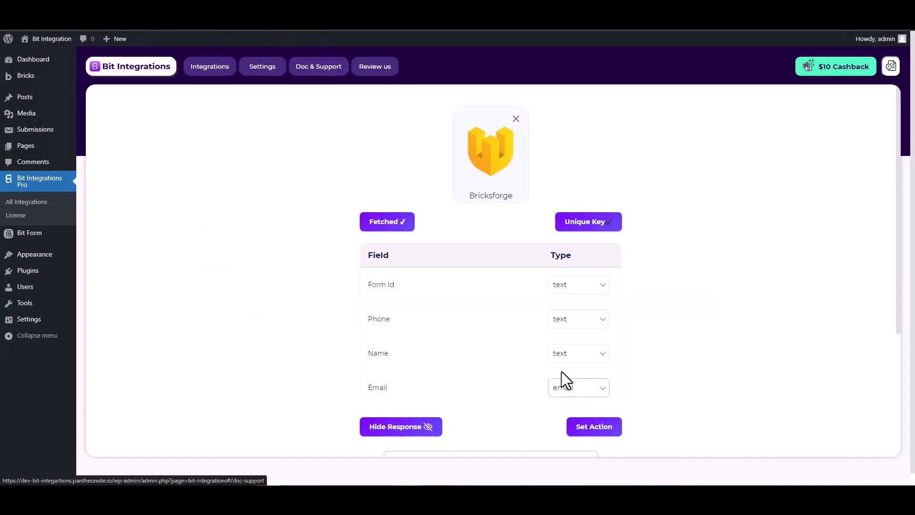
{"action": "scroll", "coordinate": [562, 372], "scroll_direction": "down", "scroll_amount": 2}
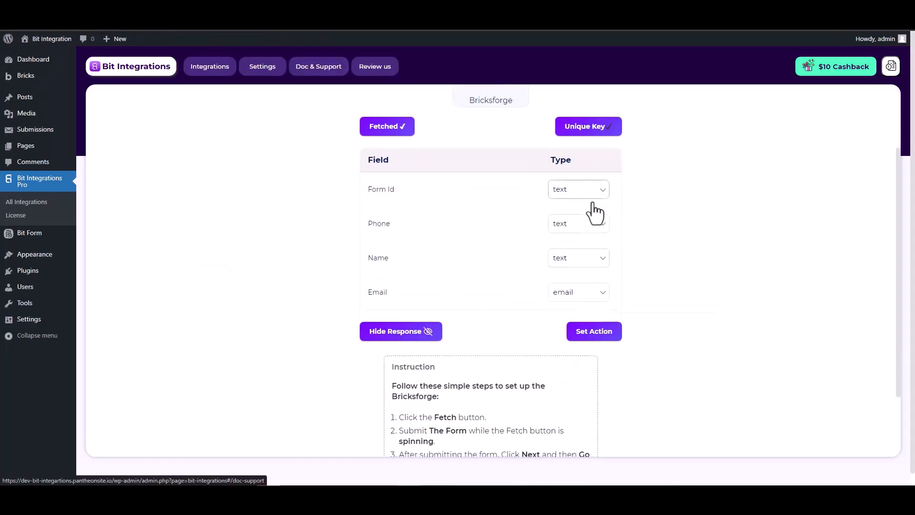
{"action": "scroll", "coordinate": [654, 233], "scroll_direction": "up", "scroll_amount": 2}
{"action": "scroll", "coordinate": [654, 233], "scroll_direction": "down", "scroll_amount": 1}
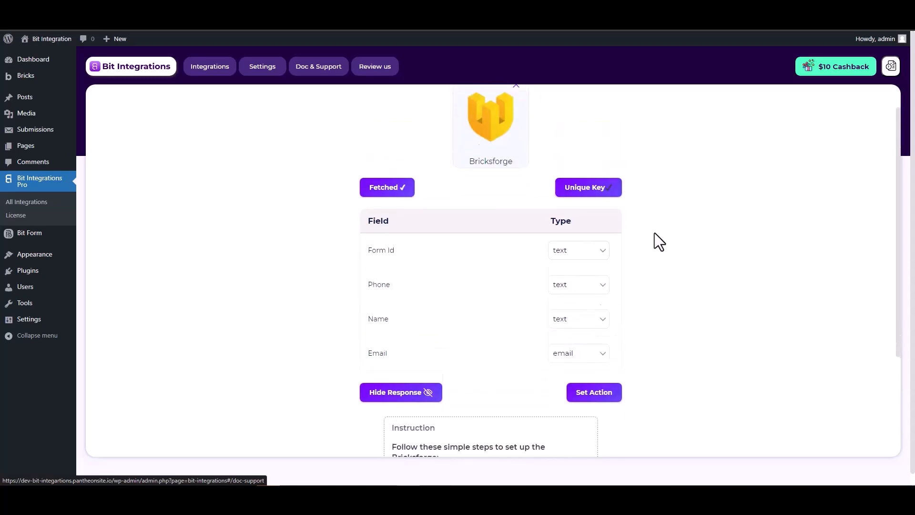
{"action": "left_click", "coordinate": [595, 378]}
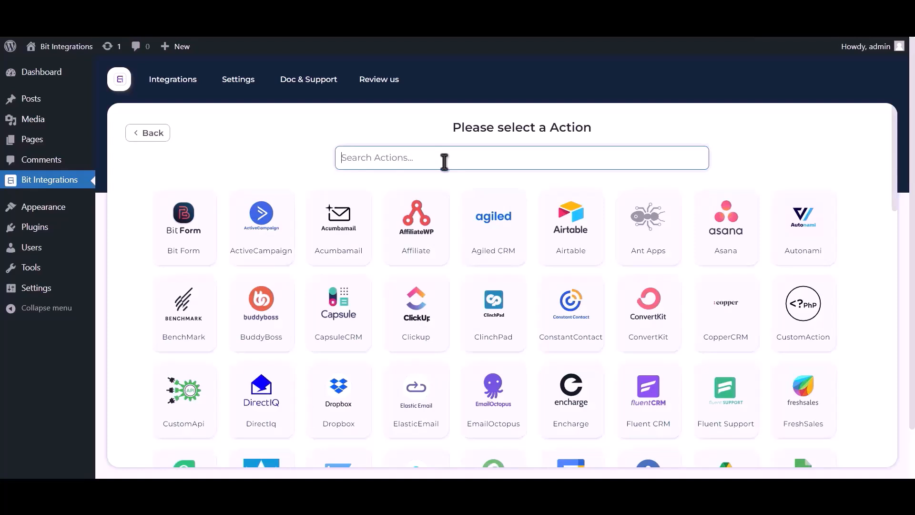
{"action": "type", "text": "google sheet"}
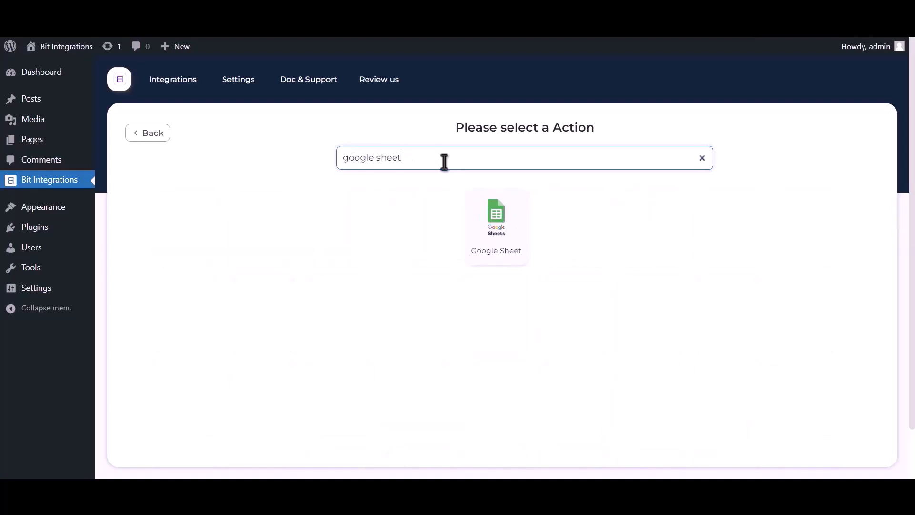
{"action": "left_click", "coordinate": [496, 223]}
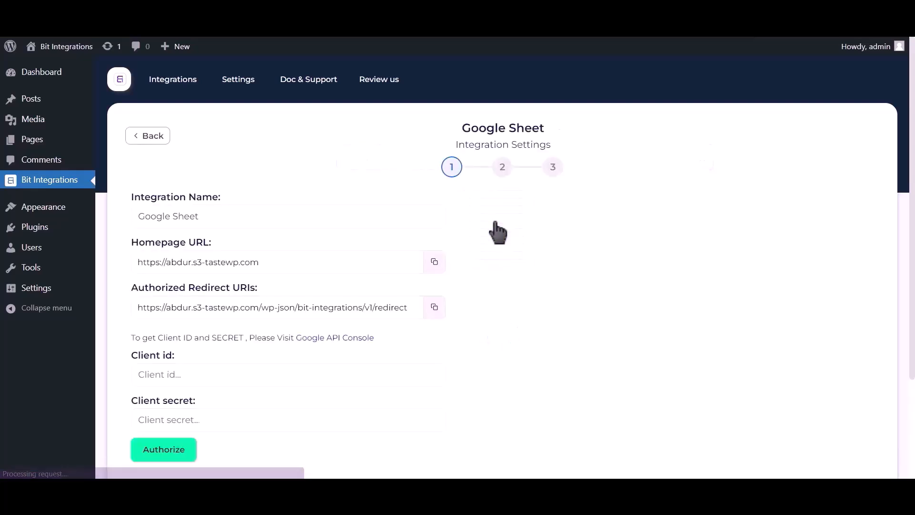
{"action": "left_click_drag", "start_coordinate": [132, 338], "coordinate": [324, 349]}
Step: Enable the Google Drive API for the project in Google Cloud Console
{"action": "left_click", "coordinate": [322, 339]}
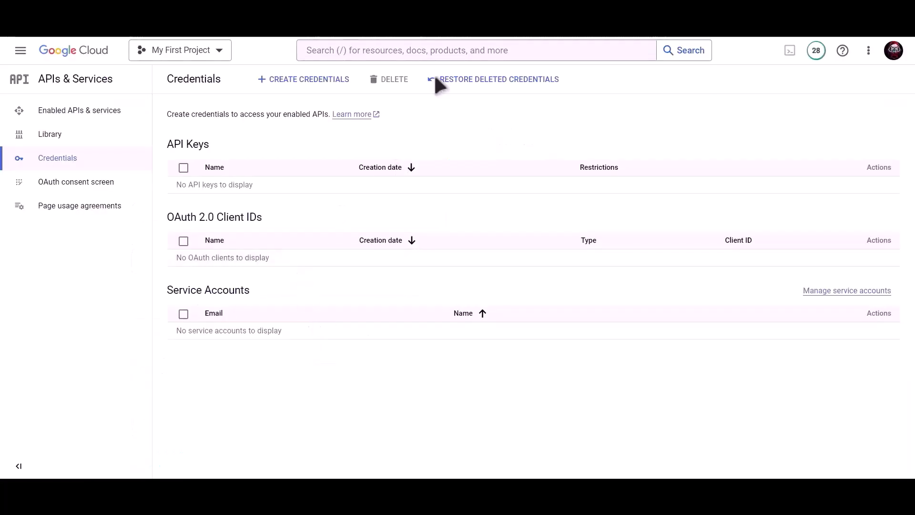
{"action": "left_click", "coordinate": [418, 86]}
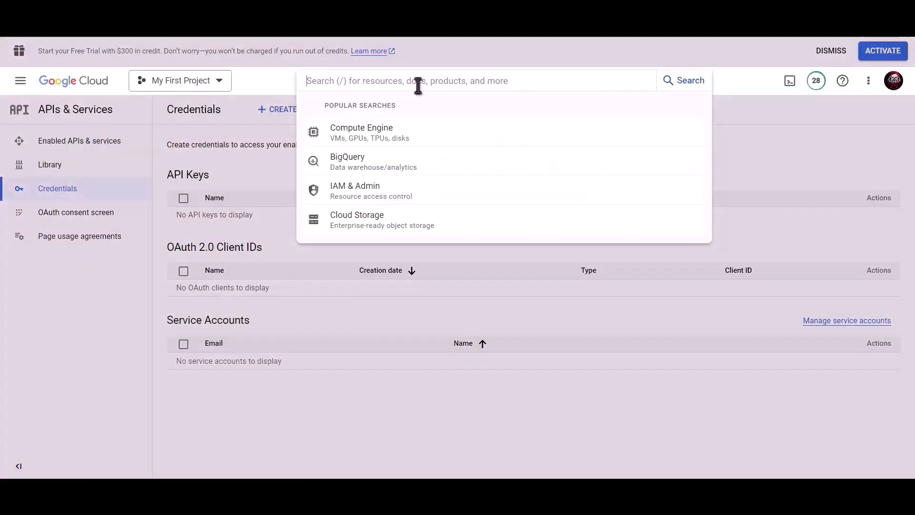
{"action": "type", "text": "Goo"}
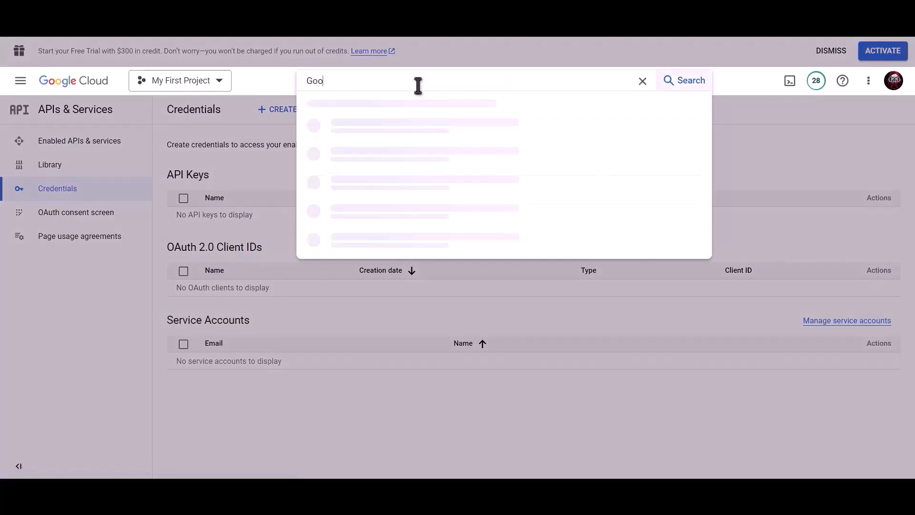
{"action": "type", "text": "gle drive api"}
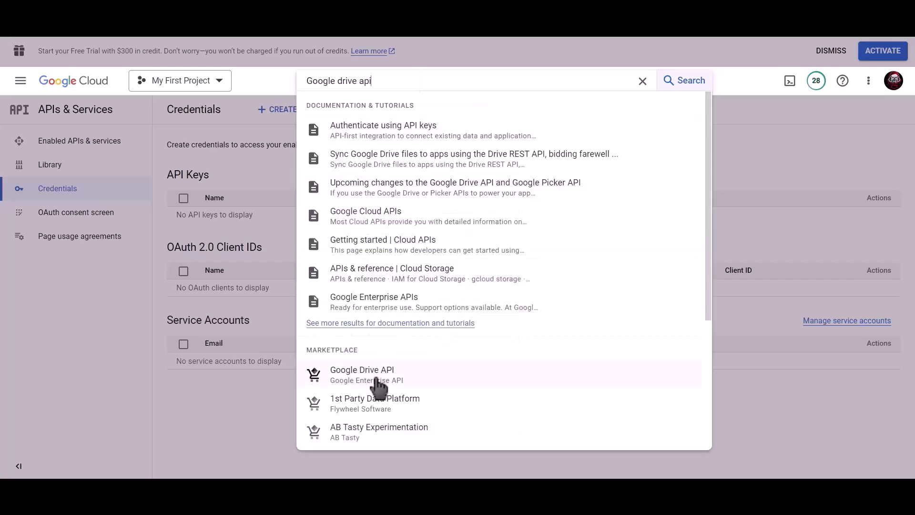
{"action": "left_click", "coordinate": [380, 375]}
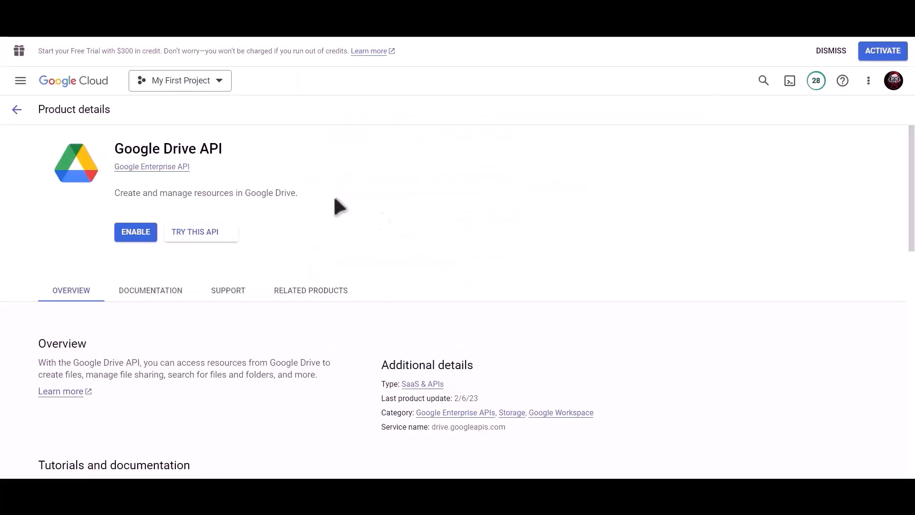
{"action": "left_click", "coordinate": [134, 237]}
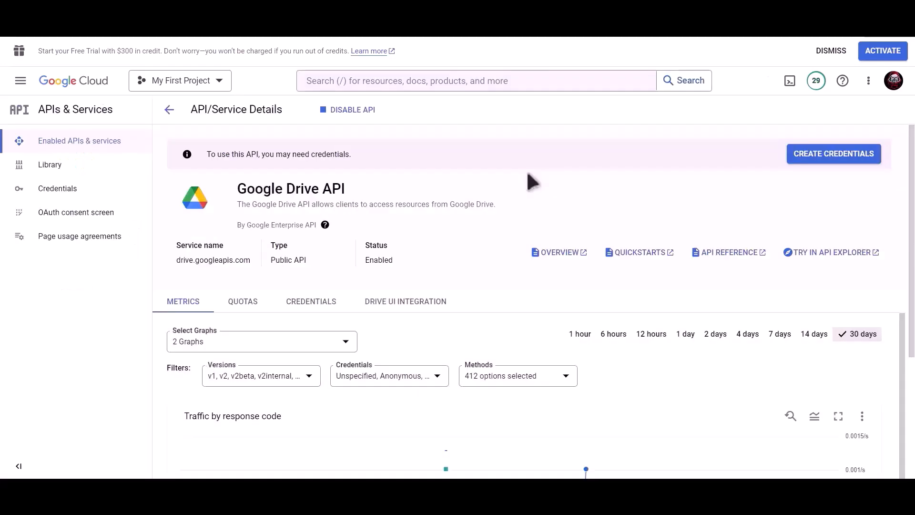
Step: Find the Google Sheets API and enable it too
{"action": "left_click", "coordinate": [490, 81]}
{"action": "type", "text": "googl"}
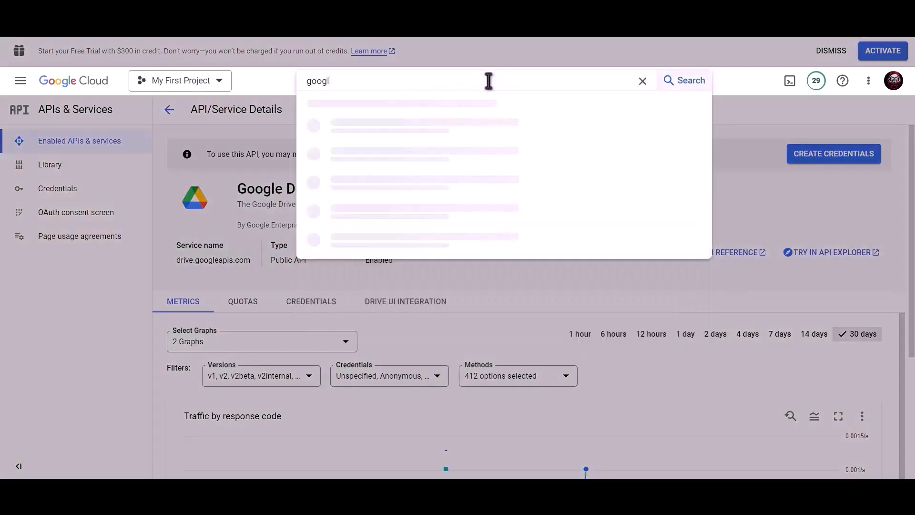
{"action": "type", "text": "e sheet"}
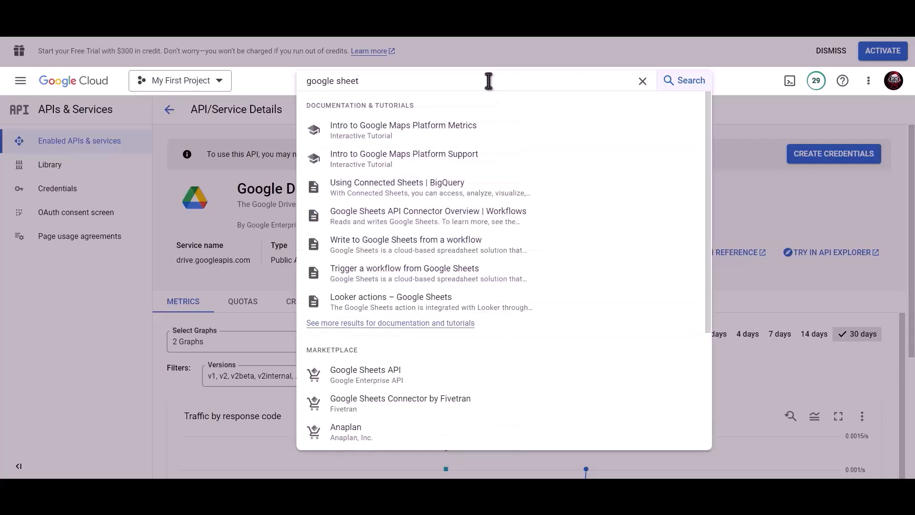
{"action": "left_click", "coordinate": [382, 374]}
{"action": "left_click", "coordinate": [120, 231]}
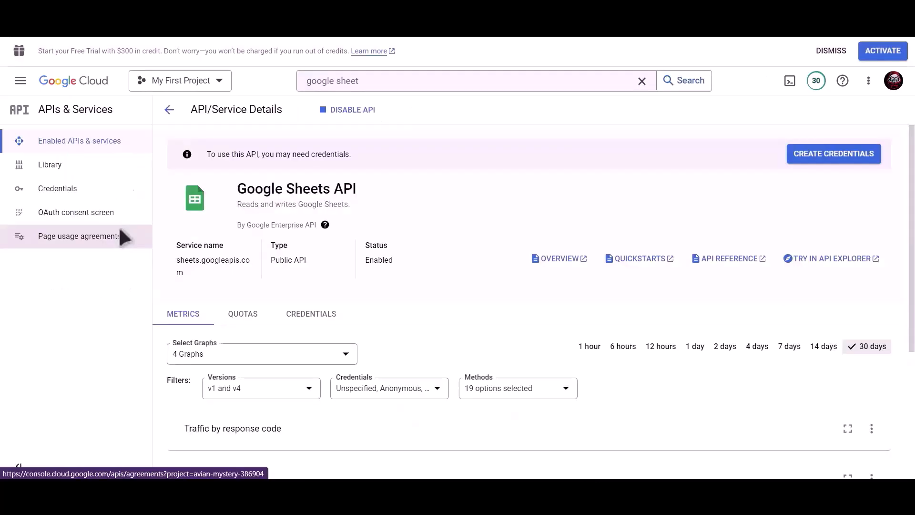
Step: Start a new Web application OAuth client ID named 'Bit Integrations'
{"action": "left_click", "coordinate": [84, 193]}
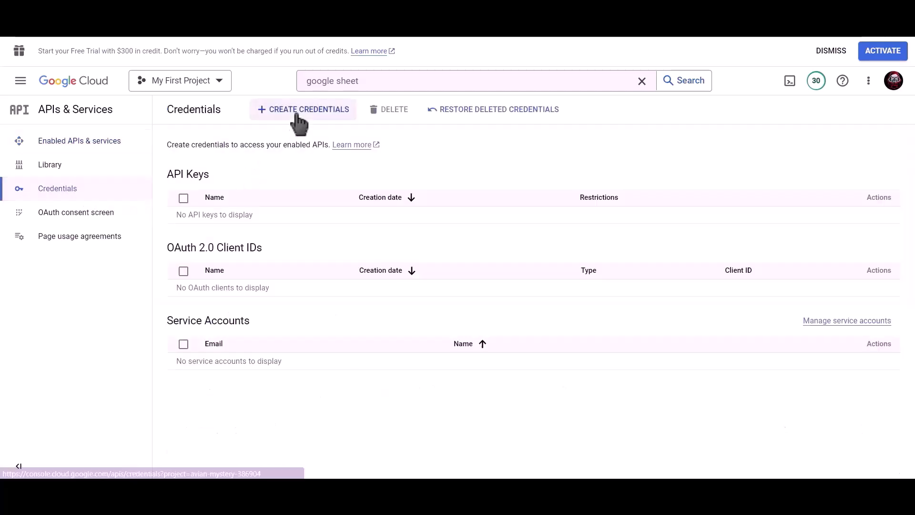
{"action": "left_click", "coordinate": [311, 117]}
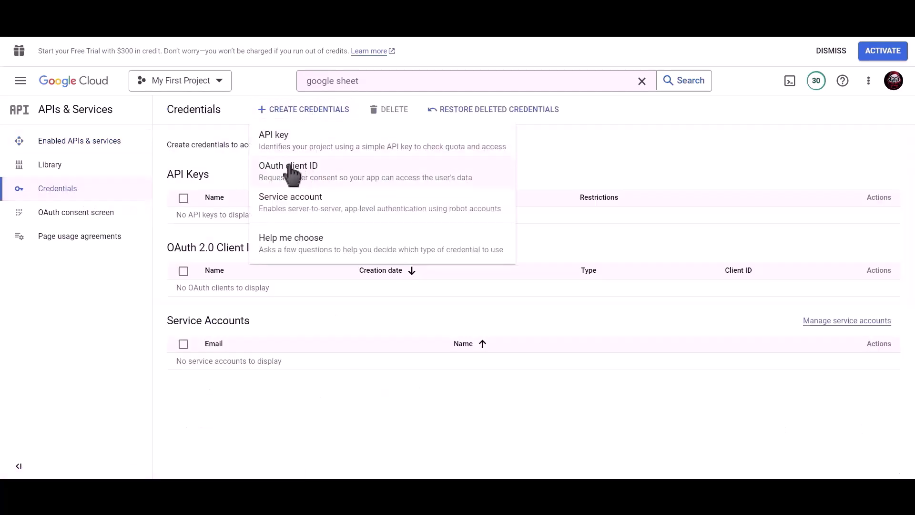
{"action": "left_click", "coordinate": [355, 180]}
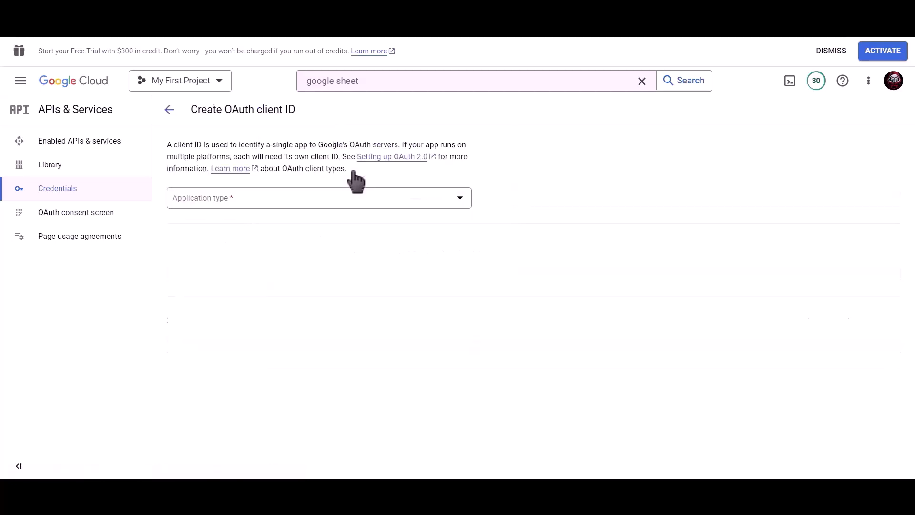
{"action": "left_click", "coordinate": [281, 197]}
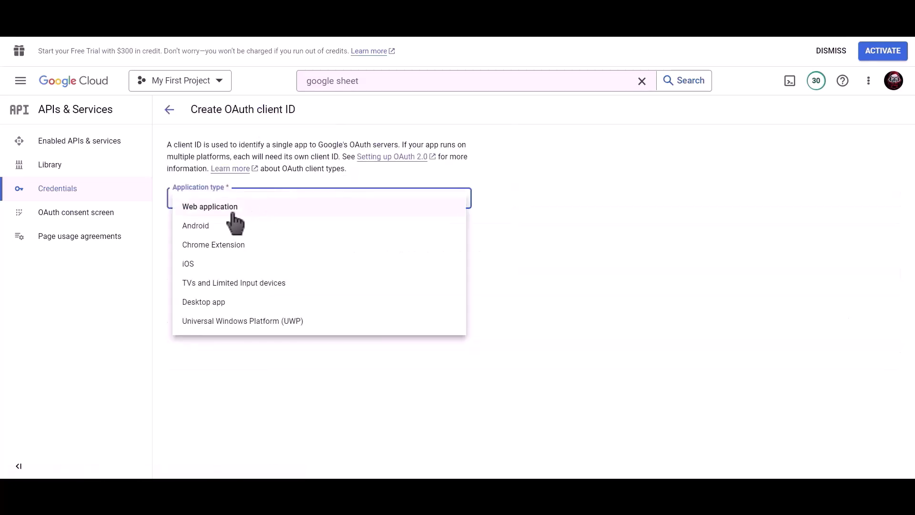
{"action": "left_click", "coordinate": [296, 219]}
{"action": "left_click", "coordinate": [279, 232]}
{"action": "left_click_drag", "start_coordinate": [205, 232], "coordinate": [170, 233]}
{"action": "type", "text": "B"}
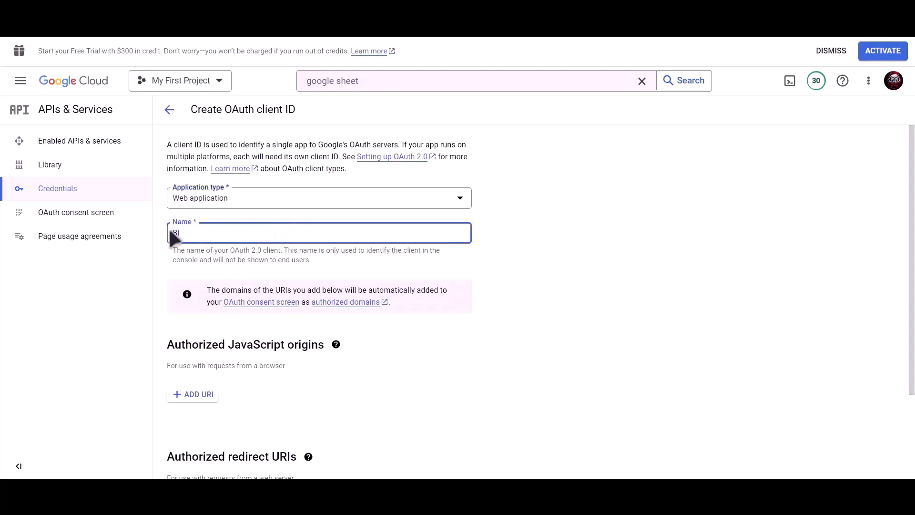
{"action": "type", "text": "it Integrations"}
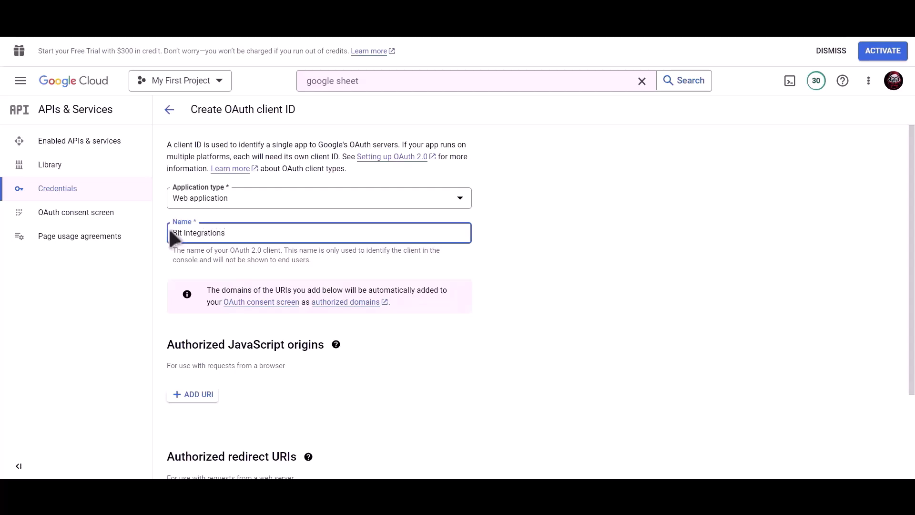
Step: Add the Bit Integrations redirect URI as an authorized redirect and create the client
{"action": "scroll", "coordinate": [322, 248], "scroll_direction": "down", "scroll_amount": 3}
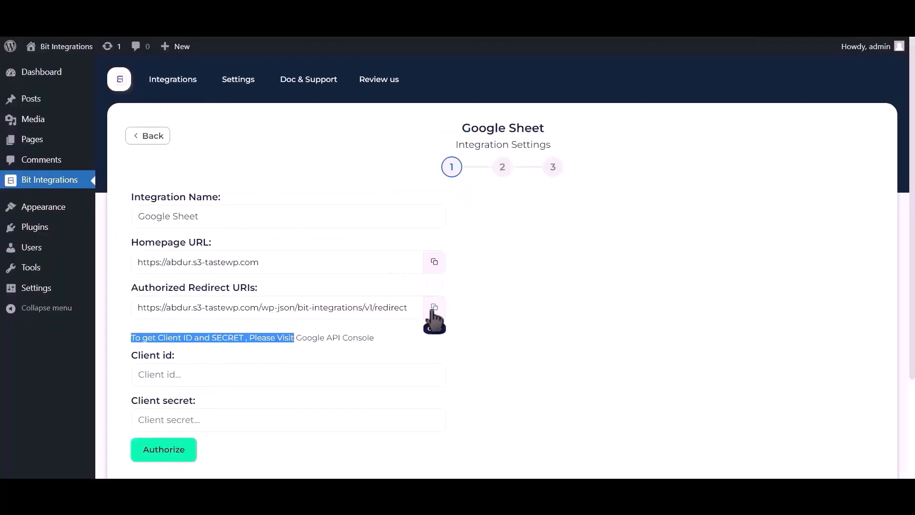
{"action": "left_click", "coordinate": [434, 308]}
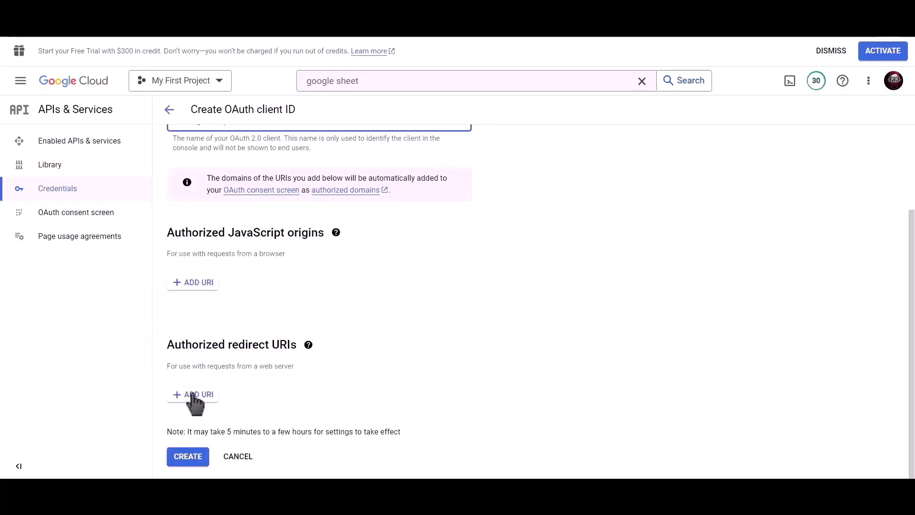
{"action": "left_click", "coordinate": [194, 396]}
{"action": "scroll", "coordinate": [253, 358], "scroll_direction": "down", "scroll_amount": 1}
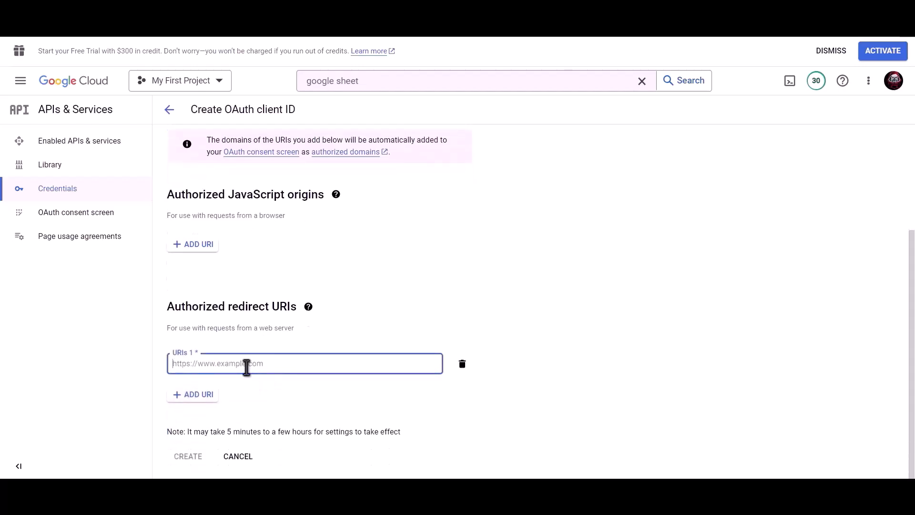
{"action": "key", "text": "ctrl+v"}
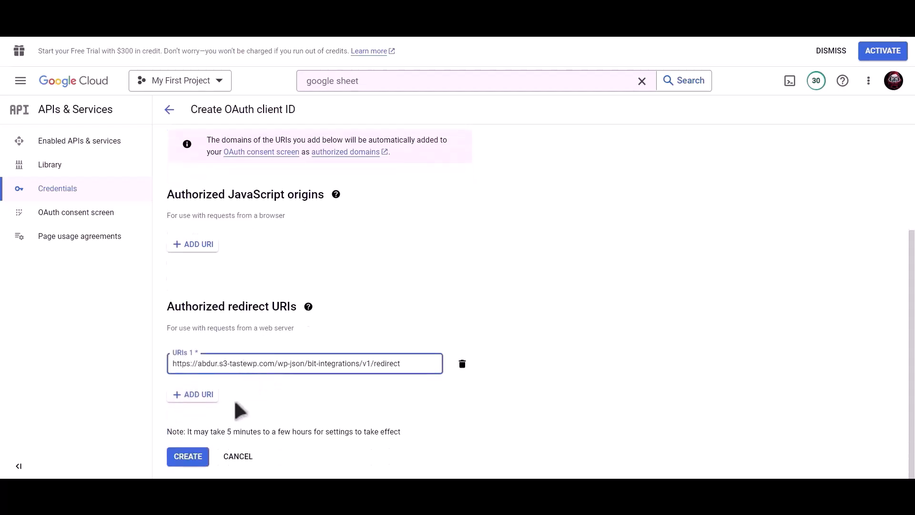
{"action": "left_click", "coordinate": [189, 458]}
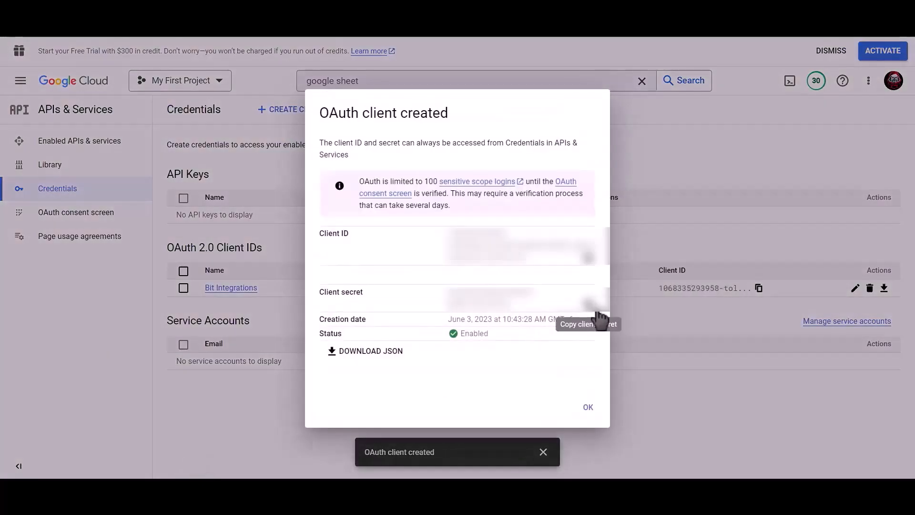
Step: Paste the new client ID into Bit Integrations' Client id field and copy the client secret
{"action": "left_click", "coordinate": [590, 259]}
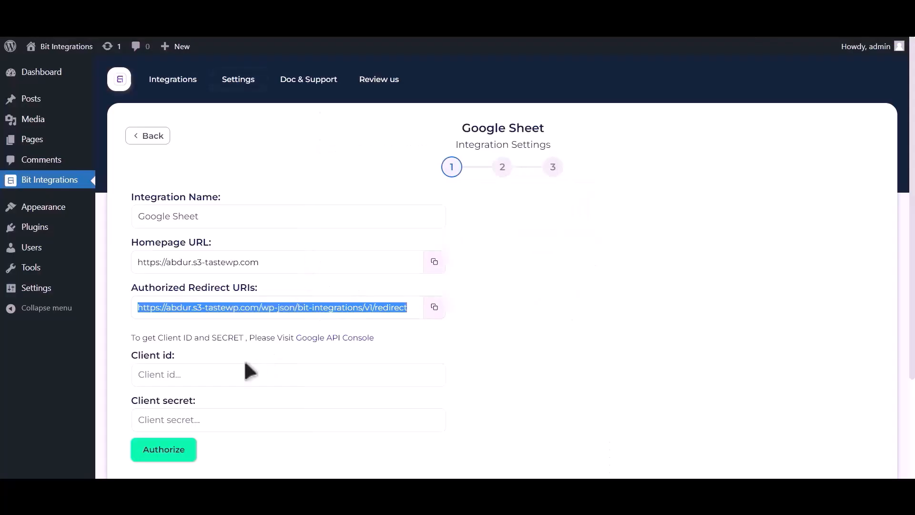
{"action": "left_click", "coordinate": [227, 372]}
{"action": "key", "text": "ctrl+v"}
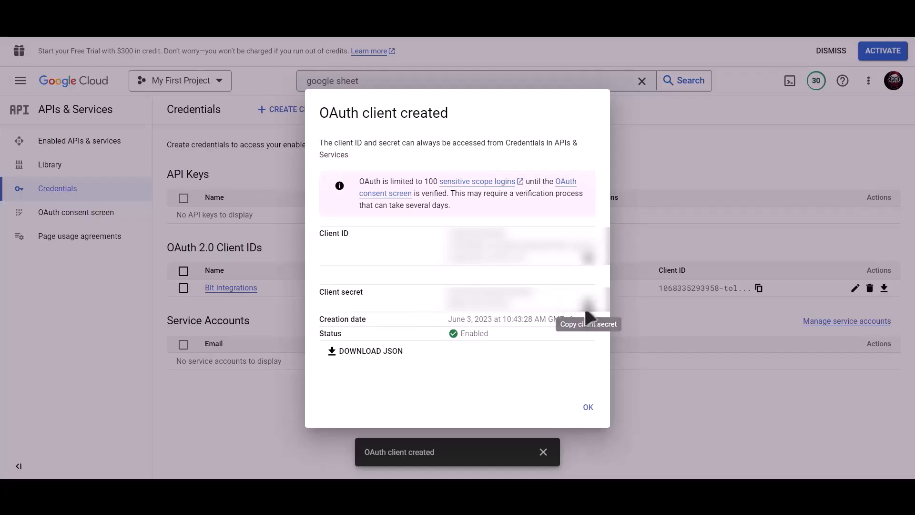
{"action": "left_click", "coordinate": [589, 308]}
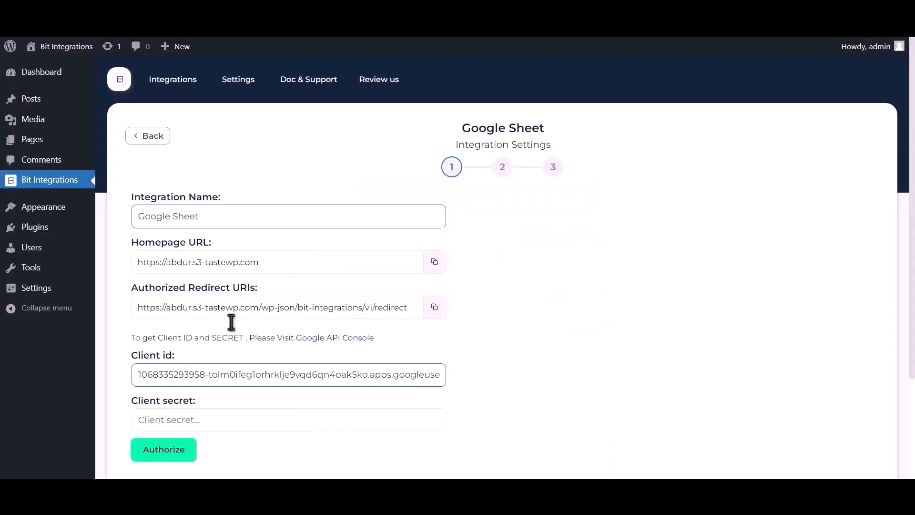
{"action": "left_click", "coordinate": [201, 408]}
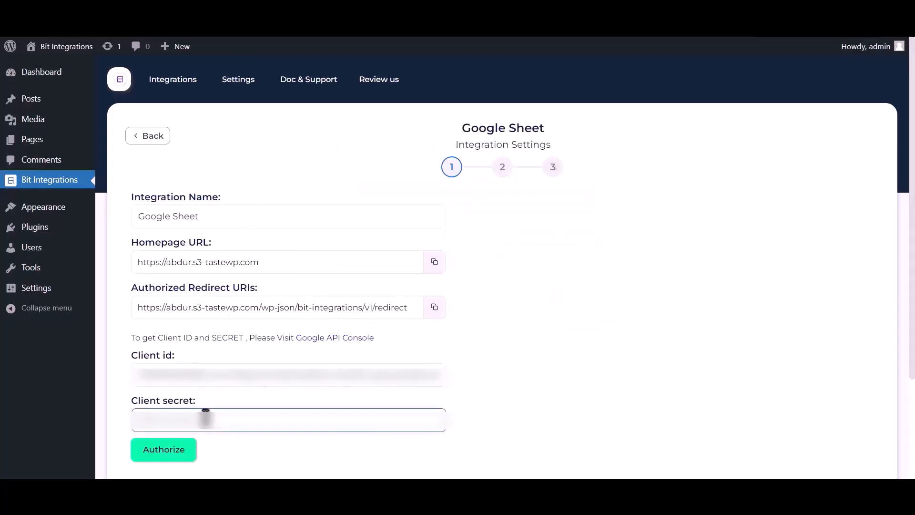
Step: Paste the client secret and authorize Google access, proceeding past the unverified-app warning
{"action": "key", "text": "ctrl+v"}
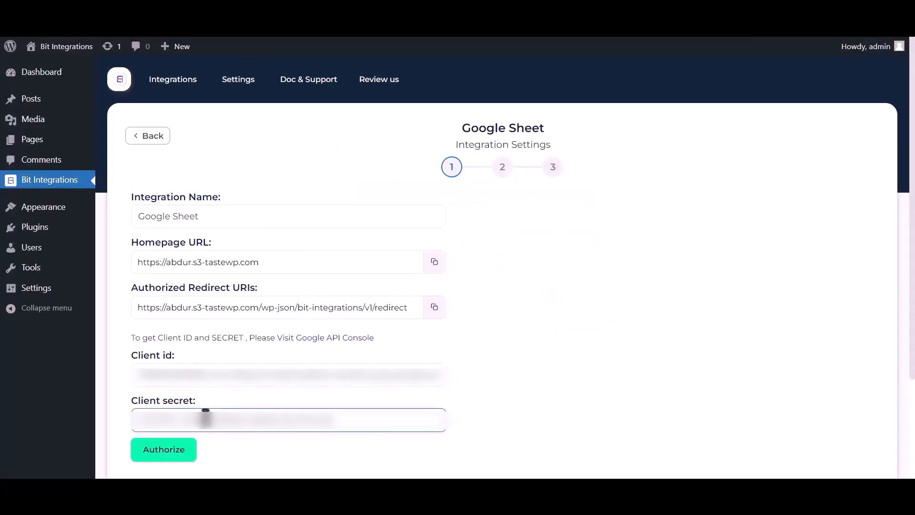
{"action": "left_click", "coordinate": [171, 455]}
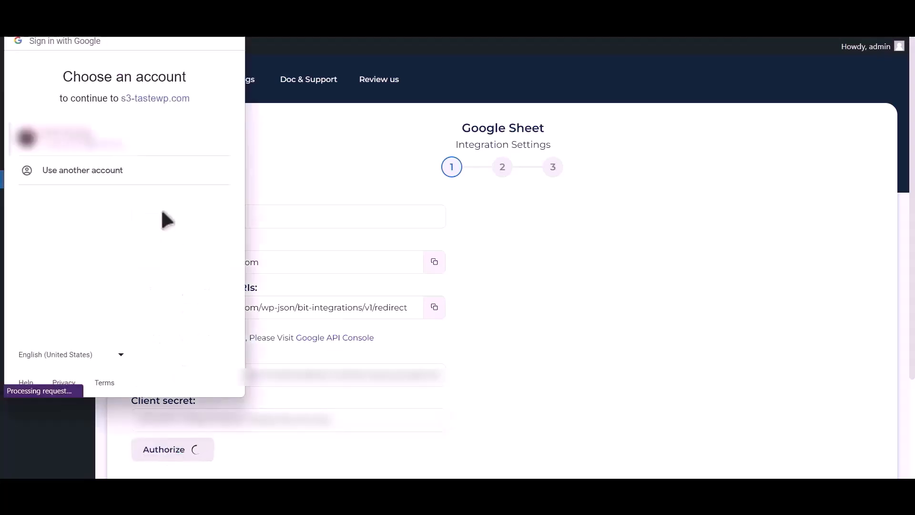
{"action": "left_click", "coordinate": [110, 142]}
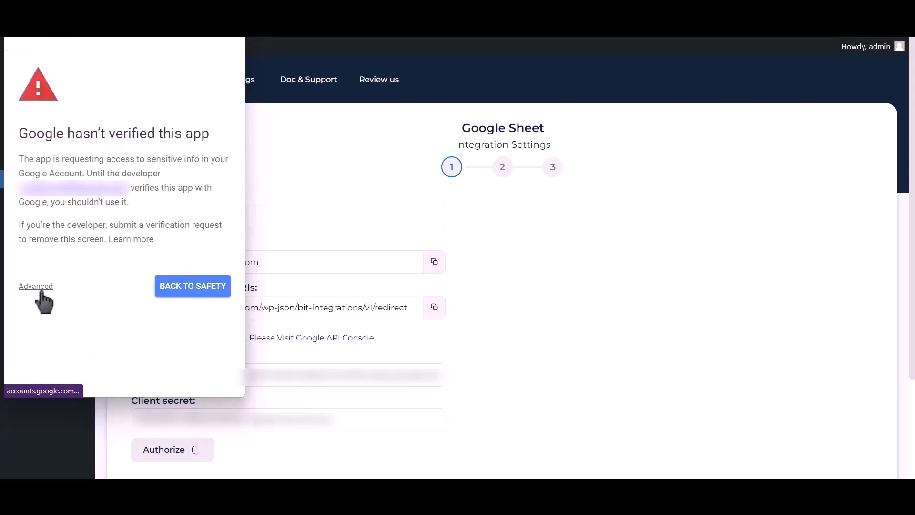
{"action": "left_click", "coordinate": [40, 286]}
{"action": "left_click", "coordinate": [69, 372]}
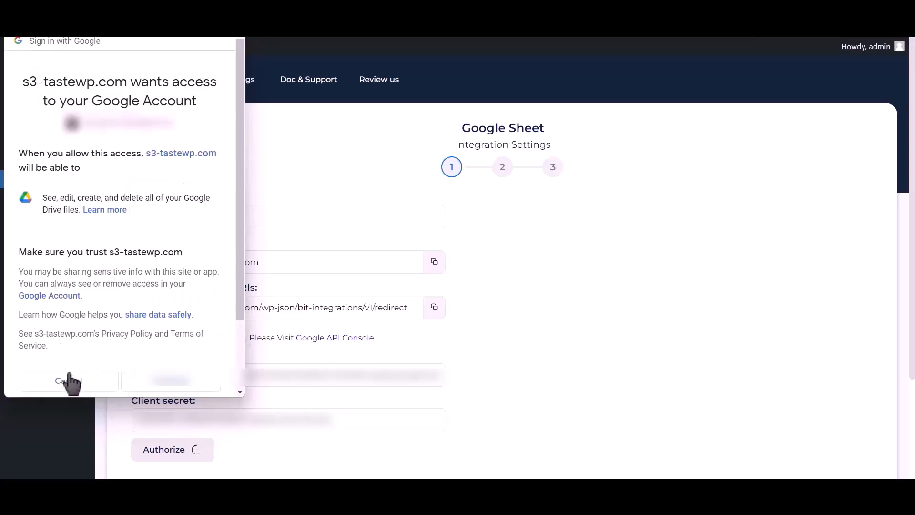
{"action": "left_click", "coordinate": [172, 380]}
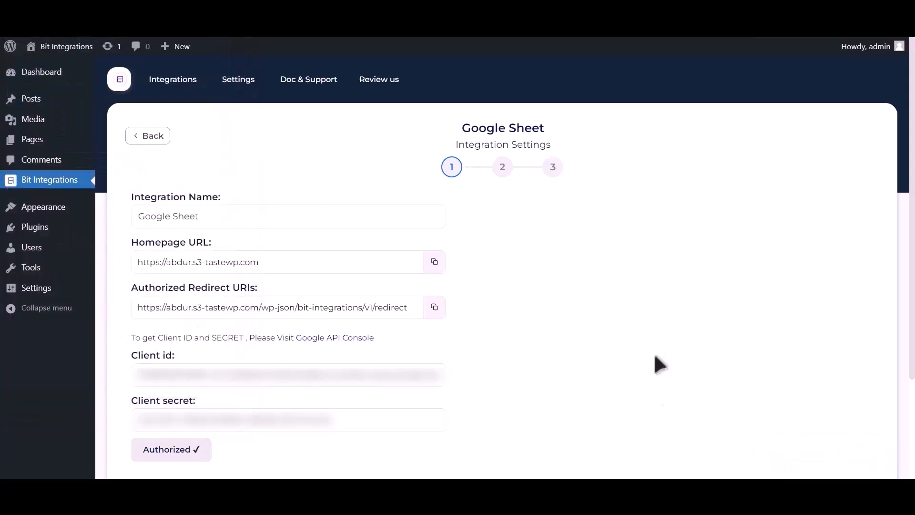
{"action": "scroll", "coordinate": [662, 372], "scroll_direction": "down", "scroll_amount": 3}
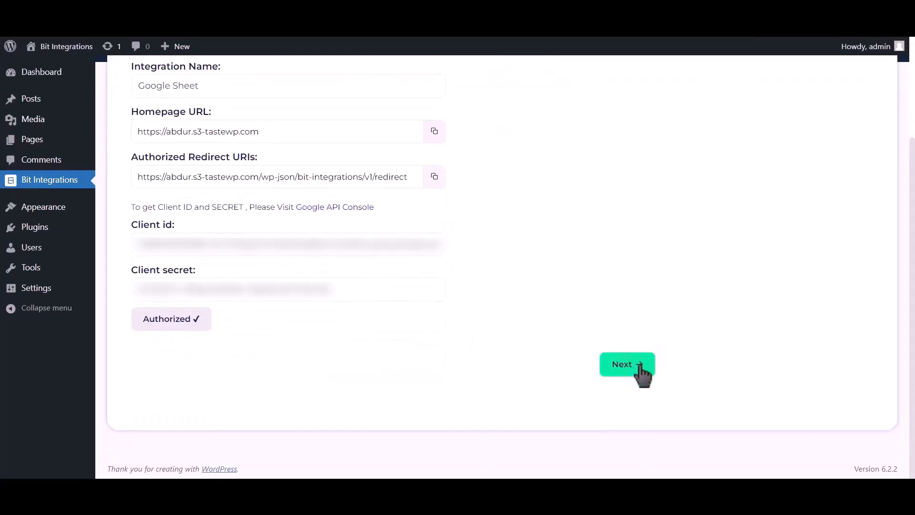
Step: Target spreadsheet Post_Google_Sheet, worksheet Sheet1, keeping header row A1
{"action": "left_click", "coordinate": [634, 367]}
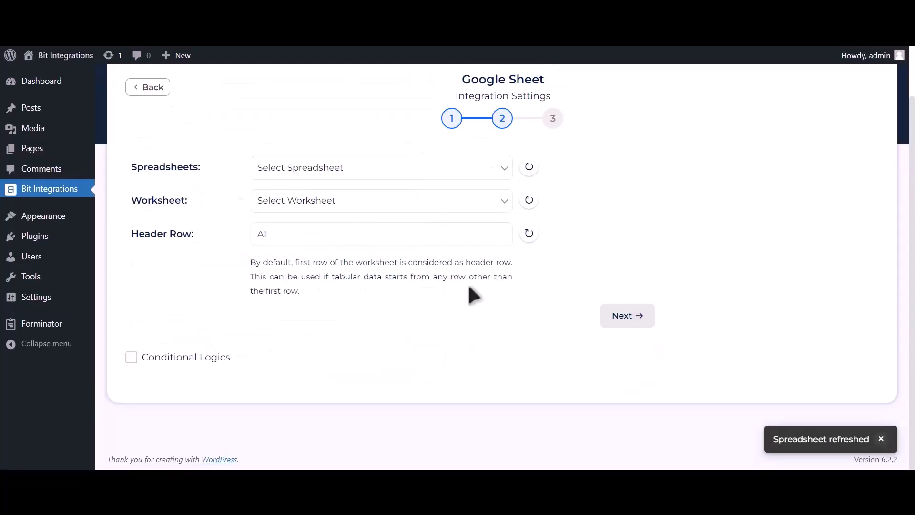
{"action": "left_click", "coordinate": [427, 175]}
{"action": "left_click", "coordinate": [403, 200]}
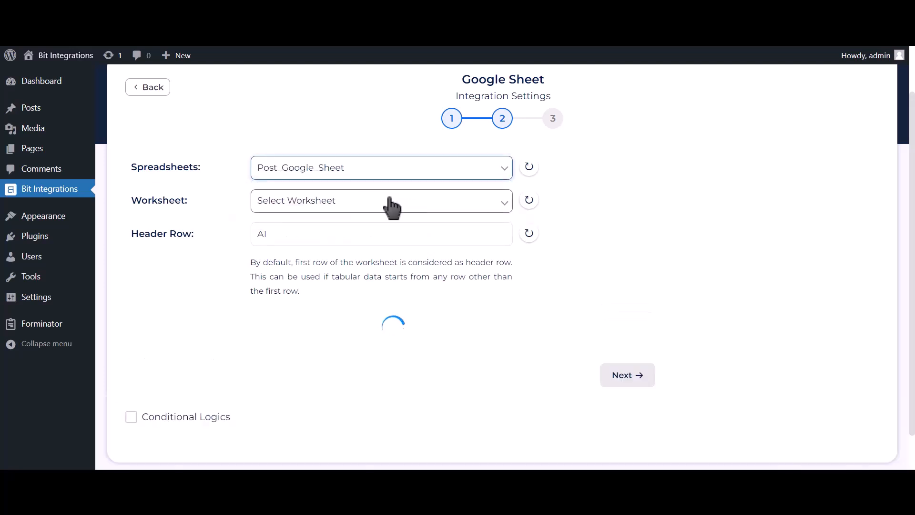
{"action": "left_click", "coordinate": [390, 206]}
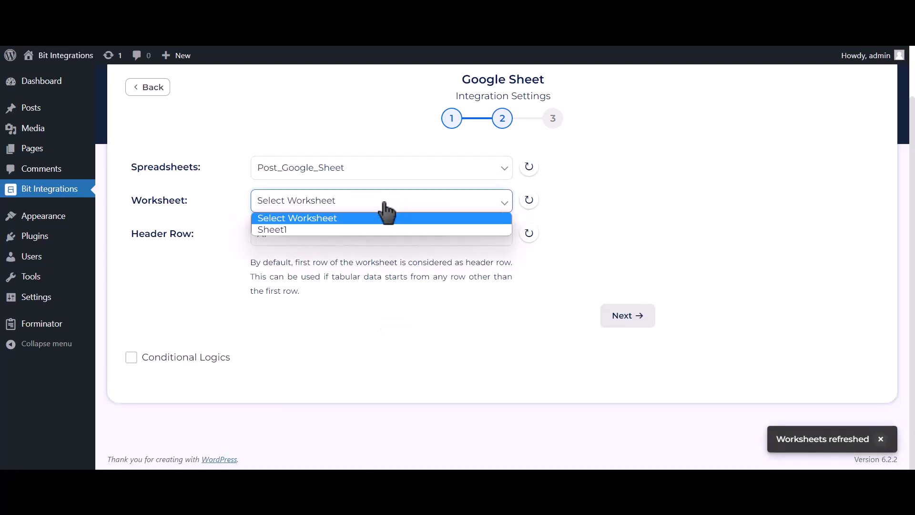
{"action": "left_click", "coordinate": [319, 229]}
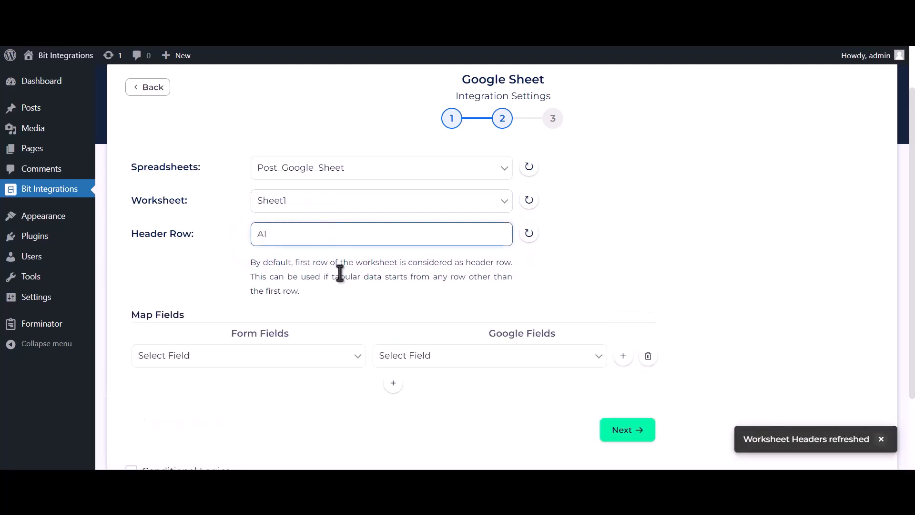
{"action": "scroll", "coordinate": [339, 274], "scroll_direction": "down", "scroll_amount": 2}
Step: Map Name-1, Email Address-1 and Phone Number-1 to the Name, Email Address and Phone Number columns
{"action": "left_click", "coordinate": [411, 261]}
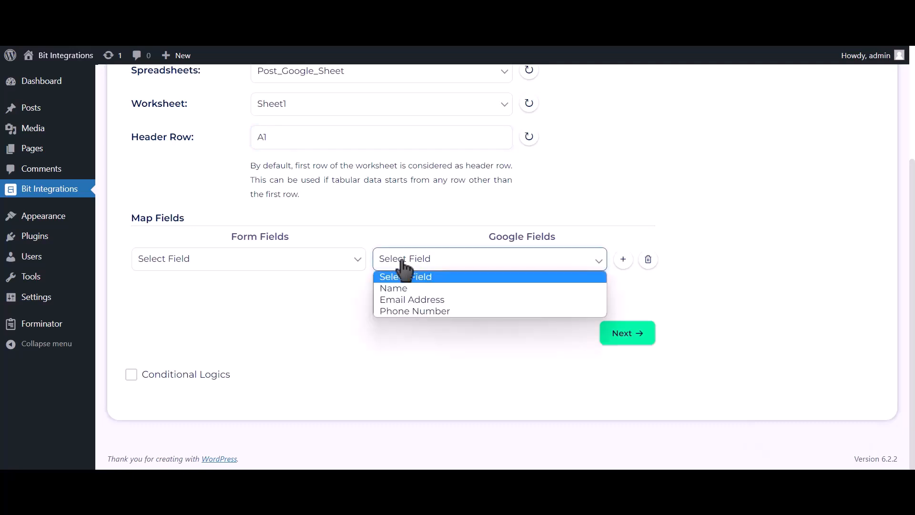
{"action": "left_click", "coordinate": [401, 287]}
{"action": "left_click", "coordinate": [334, 263]}
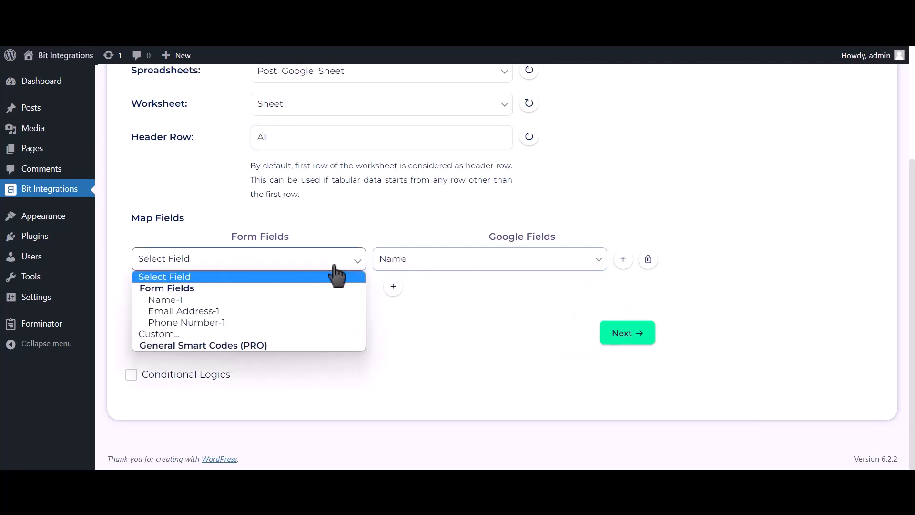
{"action": "left_click", "coordinate": [266, 298]}
{"action": "left_click", "coordinate": [394, 286]}
{"action": "left_click", "coordinate": [408, 289]}
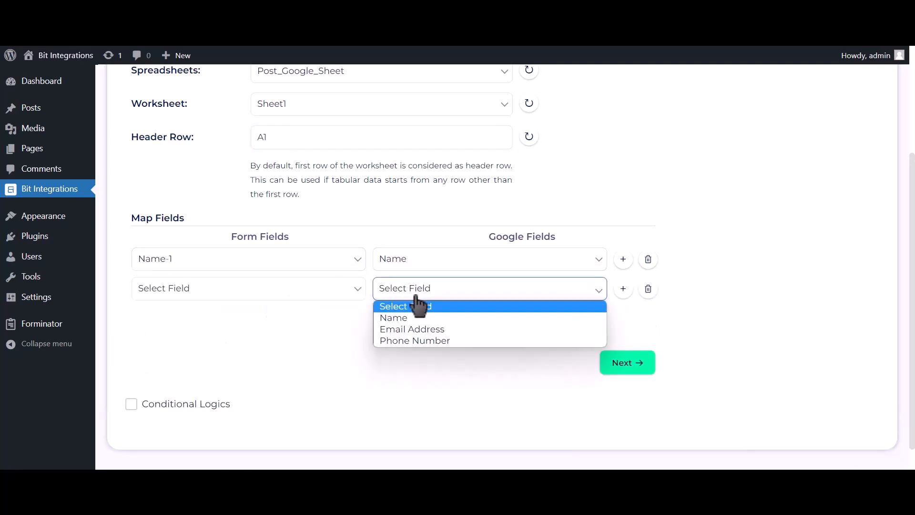
{"action": "left_click", "coordinate": [412, 328]}
{"action": "left_click", "coordinate": [279, 292]}
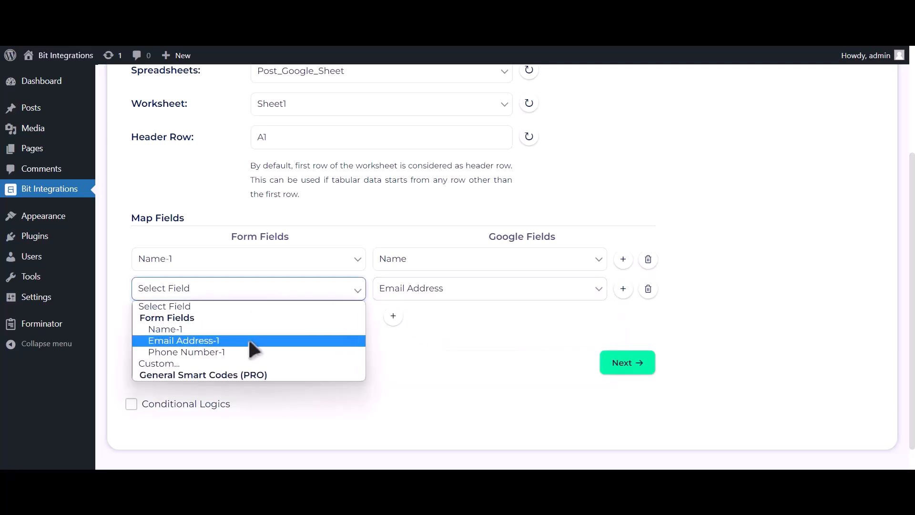
{"action": "left_click", "coordinate": [249, 339]}
{"action": "left_click", "coordinate": [393, 317]}
{"action": "left_click", "coordinate": [419, 324]}
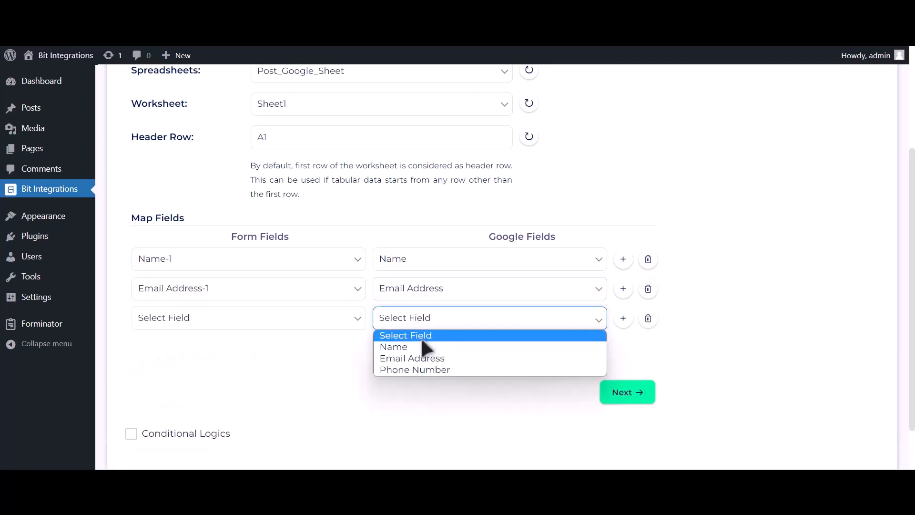
{"action": "left_click", "coordinate": [422, 370]}
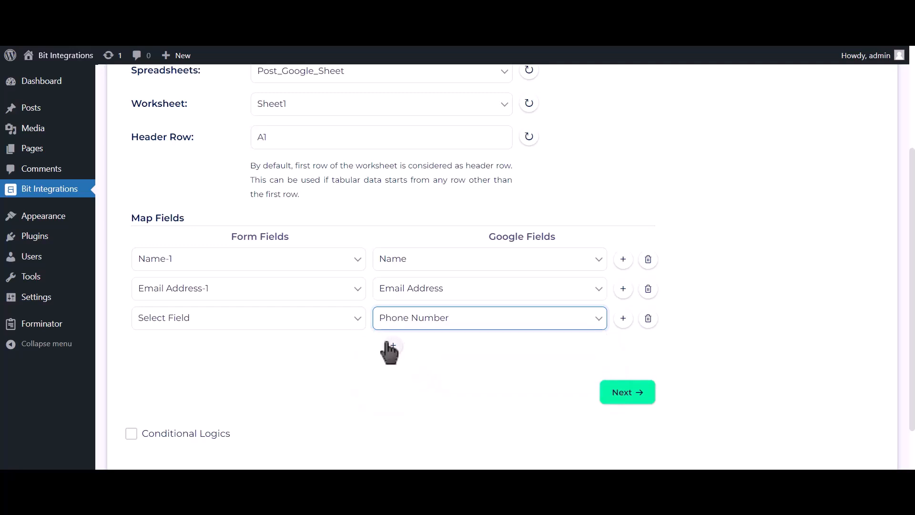
{"action": "left_click", "coordinate": [329, 319]}
{"action": "left_click", "coordinate": [293, 380]}
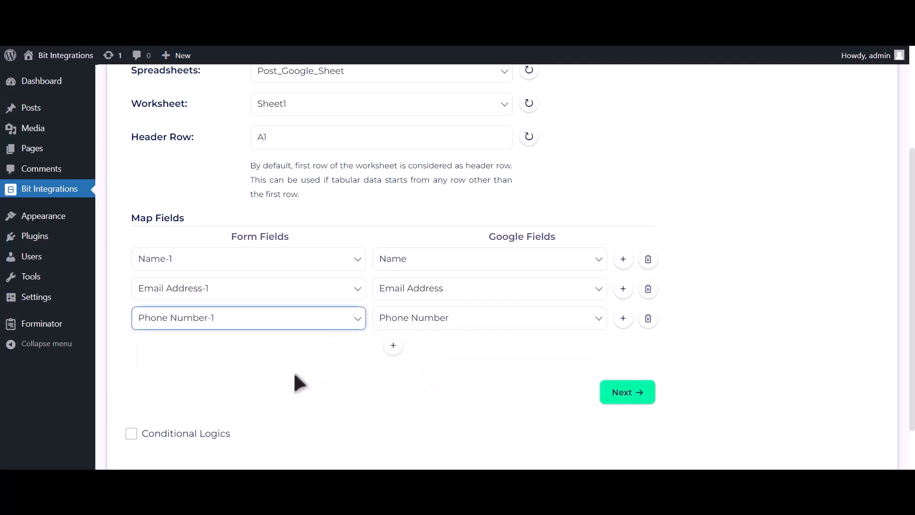
Step: Leave conditional logic off, then finish and save the integration
{"action": "scroll", "coordinate": [259, 399], "scroll_direction": "down", "scroll_amount": 2}
{"action": "left_click", "coordinate": [200, 375]}
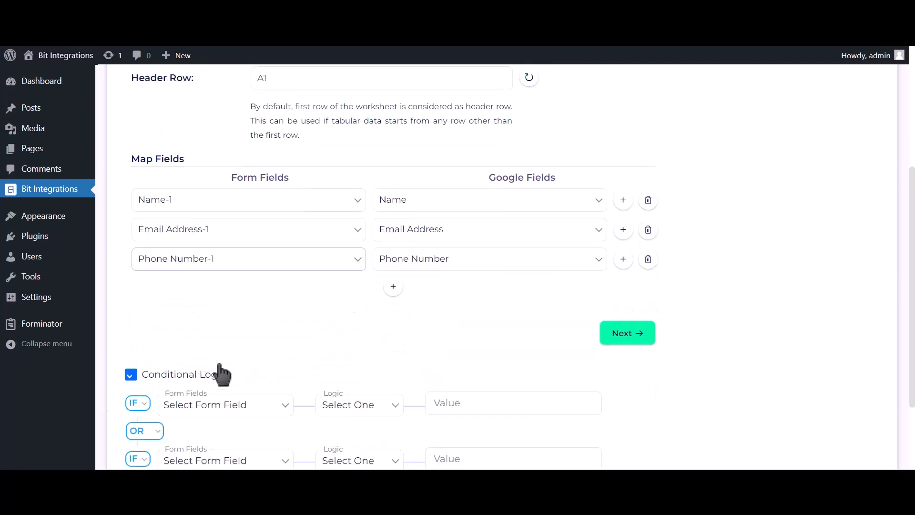
{"action": "scroll", "coordinate": [212, 371], "scroll_direction": "down", "scroll_amount": 2}
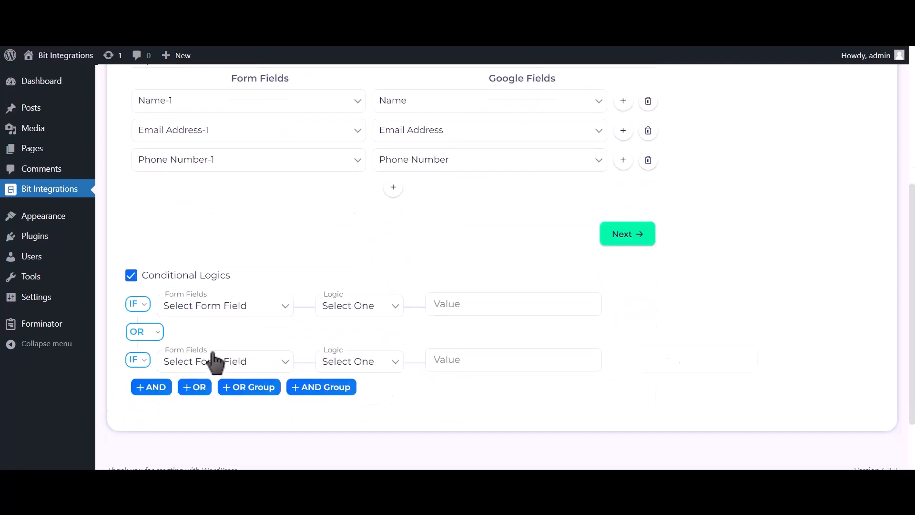
{"action": "left_click", "coordinate": [181, 279]}
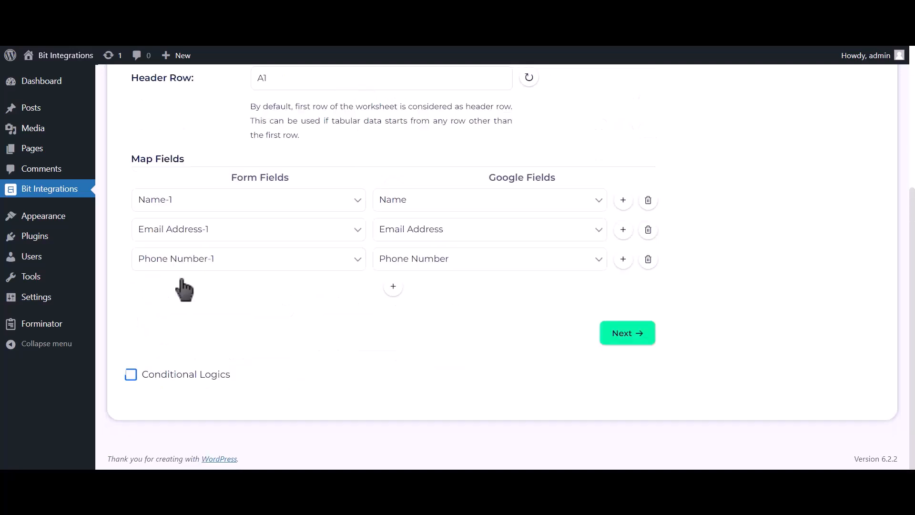
{"action": "left_click", "coordinate": [629, 336]}
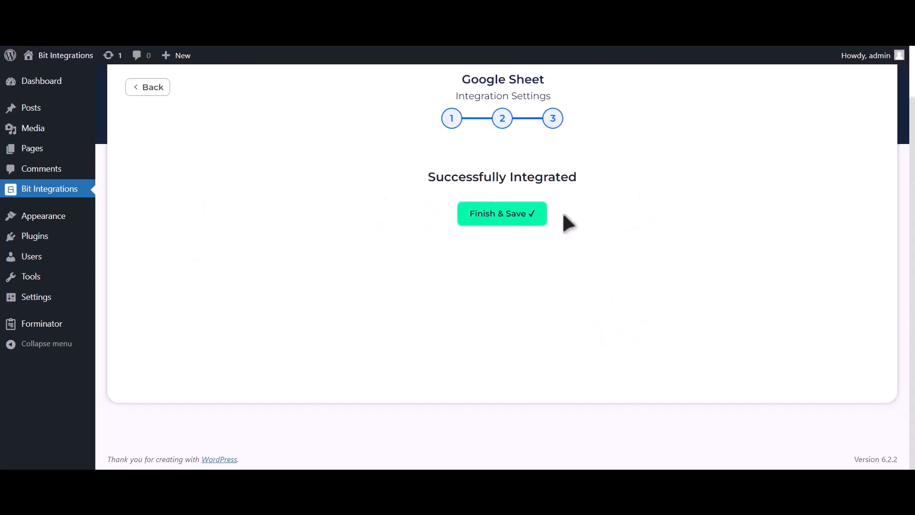
{"action": "left_click", "coordinate": [532, 219]}
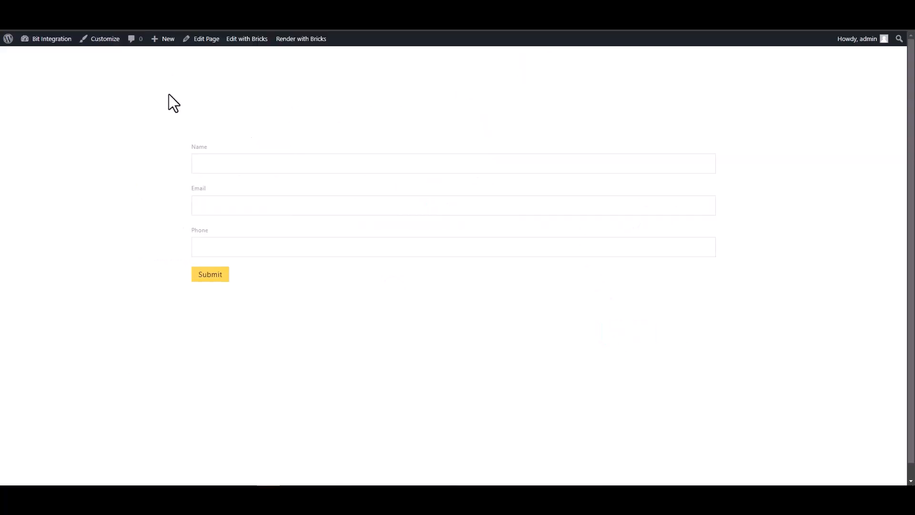
{"action": "left_click", "coordinate": [248, 163]}
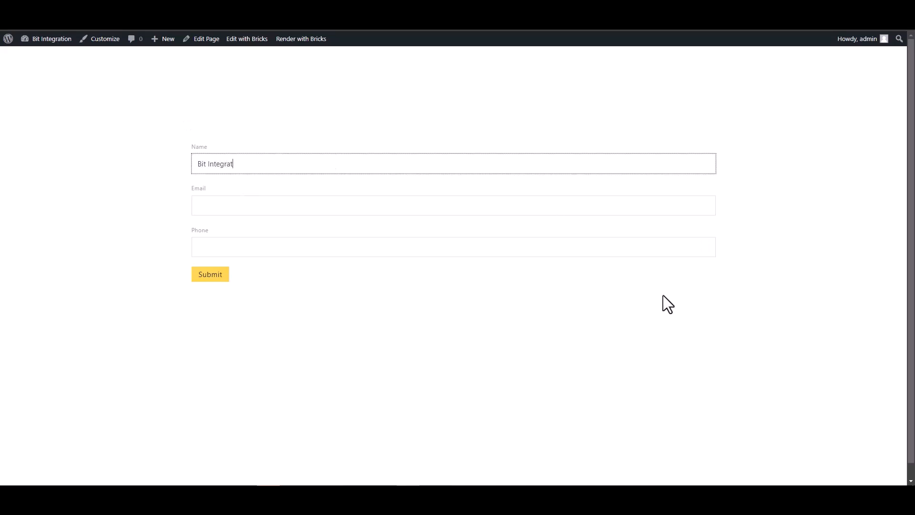
Step: Complete the test entry with a support e-mail and phone 444555666, then submit it
{"action": "left_click", "coordinate": [708, 206]}
{"action": "left_click", "coordinate": [350, 160]}
{"action": "left_click", "coordinate": [367, 205]}
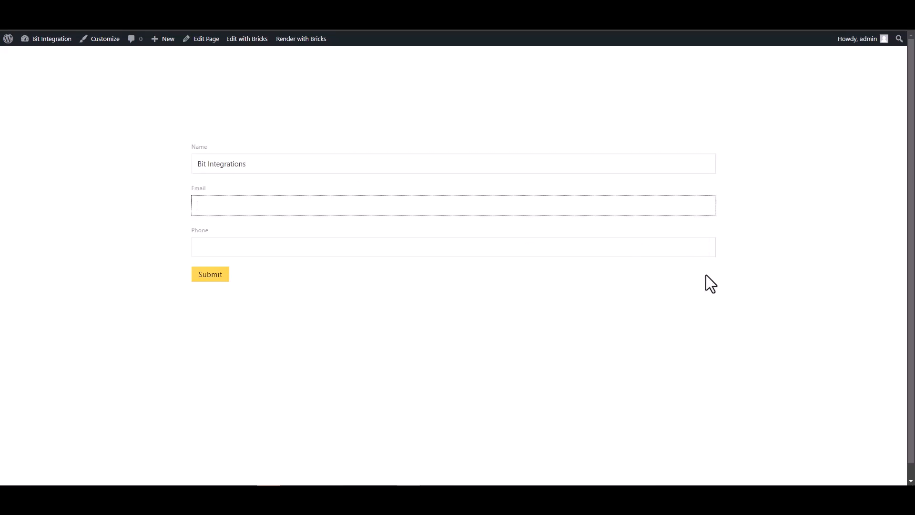
{"action": "left_click", "coordinate": [702, 243]}
{"action": "type", "text": "444555666"}
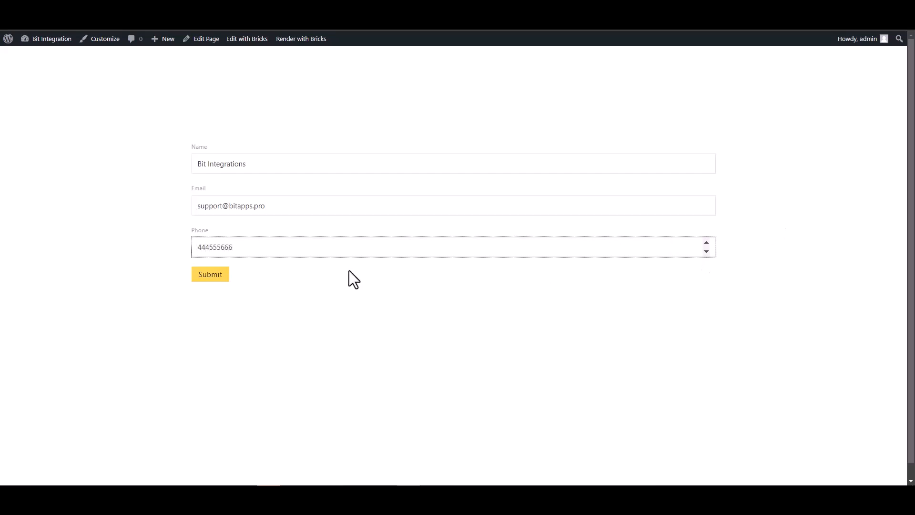
{"action": "left_click", "coordinate": [211, 277]}
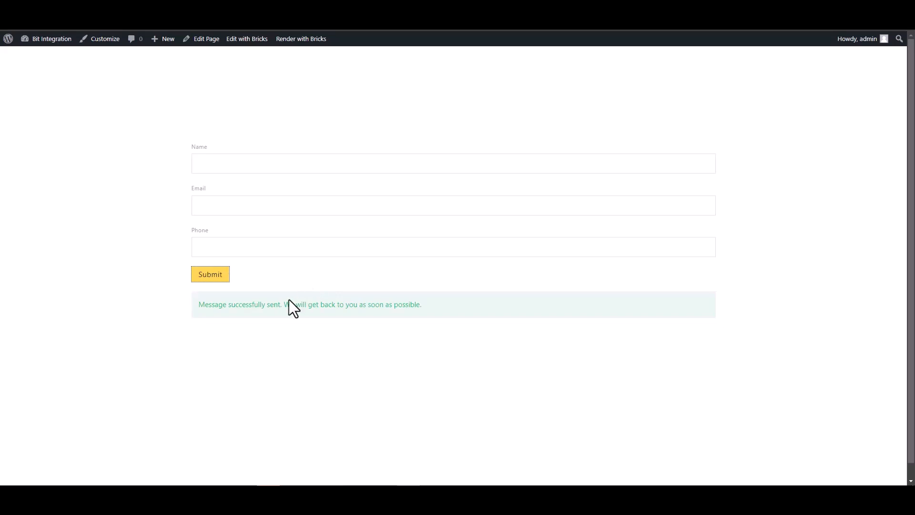
{"action": "left_click_drag", "start_coordinate": [199, 308], "coordinate": [298, 311]}
{"action": "left_click", "coordinate": [298, 311]}
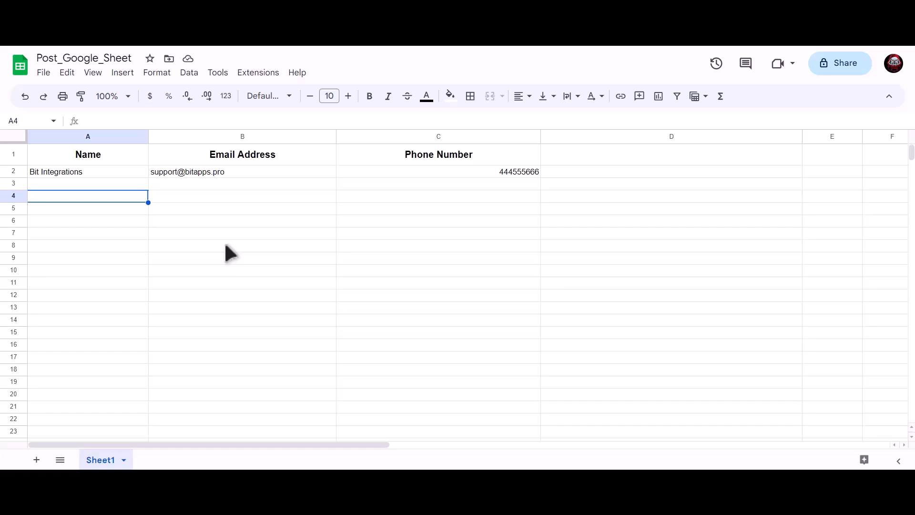
Step: Check row 2 of Post_Google_Sheet: 'Bit Integrations' in A2, the submitted e-mail in B2, phone in C2
{"action": "left_click", "coordinate": [123, 172]}
{"action": "left_click", "coordinate": [190, 171]}
{"action": "left_click", "coordinate": [429, 171]}
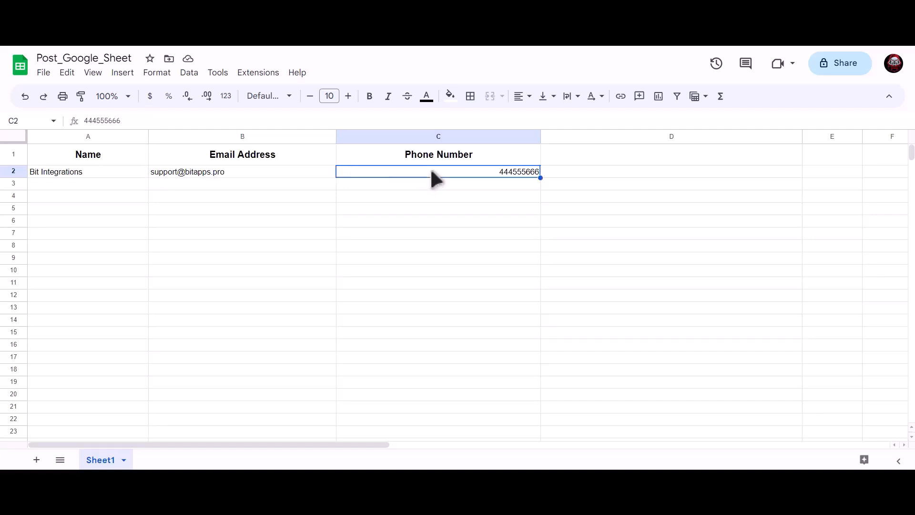
{"action": "left_click", "coordinate": [266, 221]}
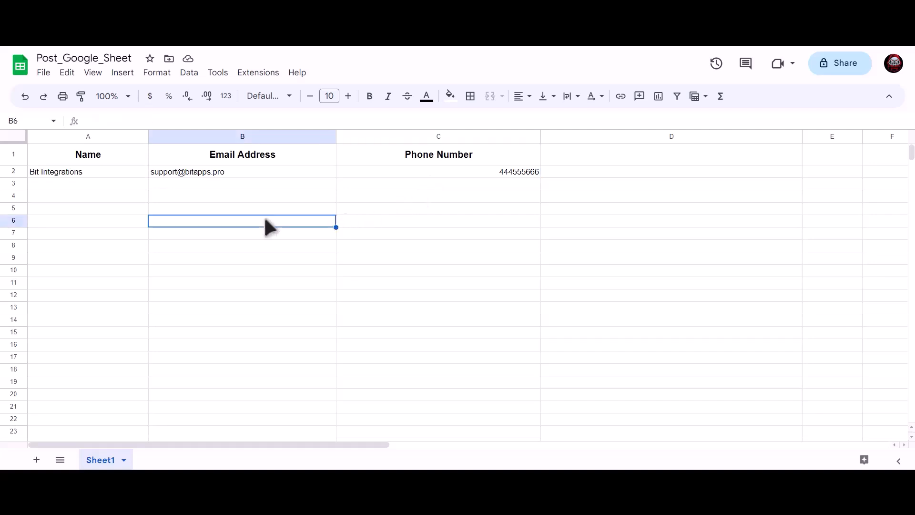